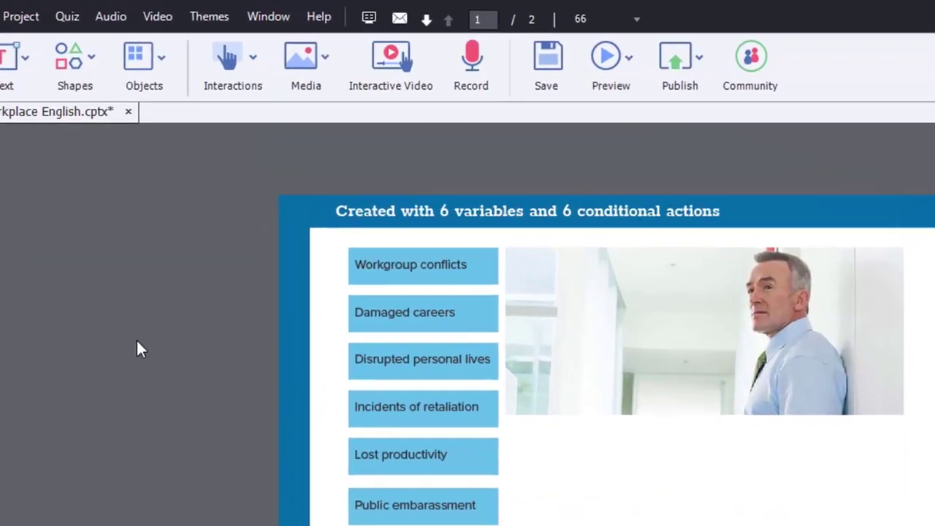
Show the Preview dropdown options for the Respectful Workplace English project.
left_click(322, 17)
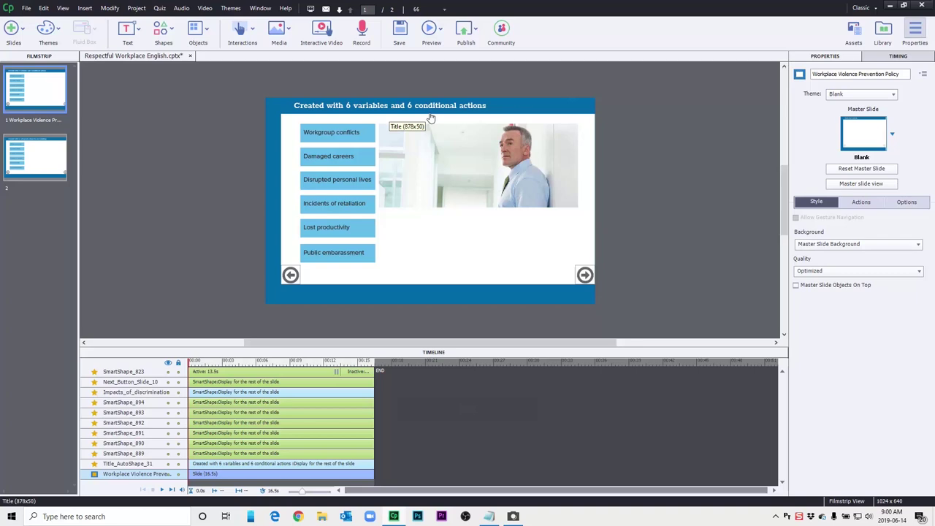
left_click(436, 34)
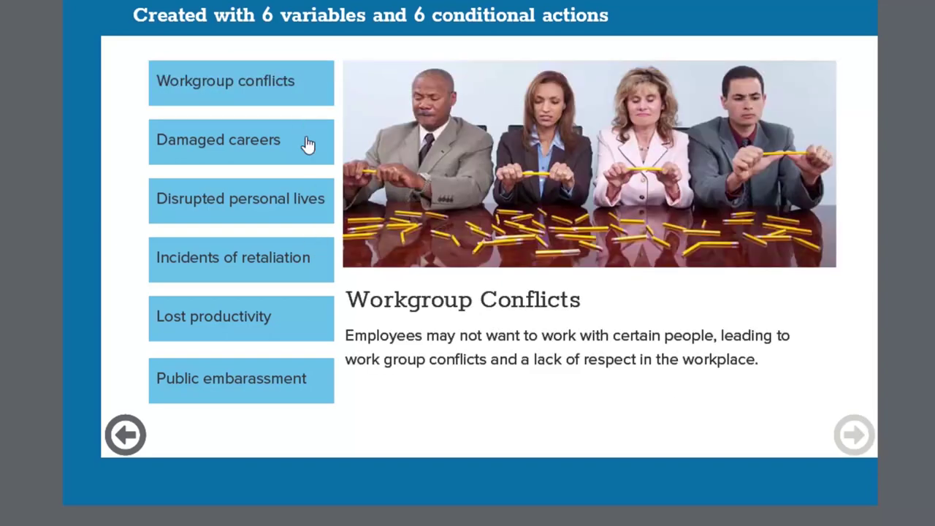
left_click(306, 150)
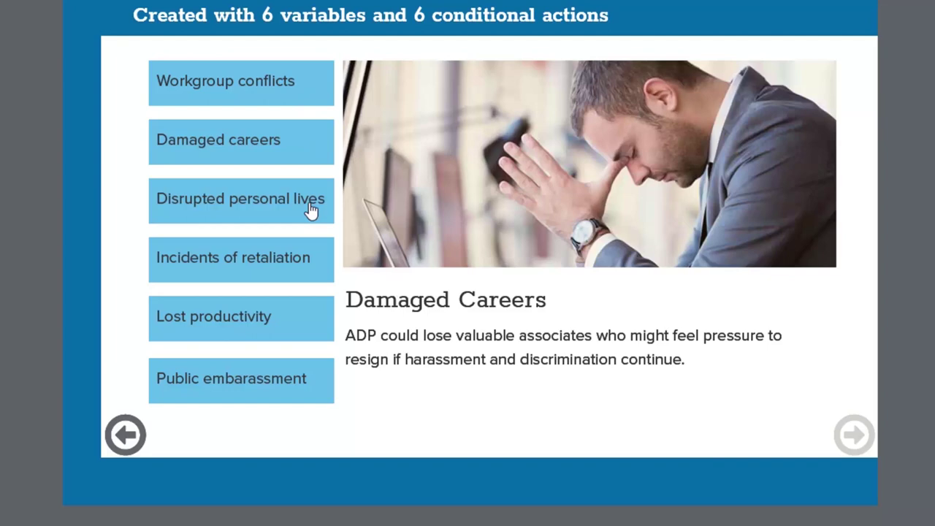
left_click(314, 210)
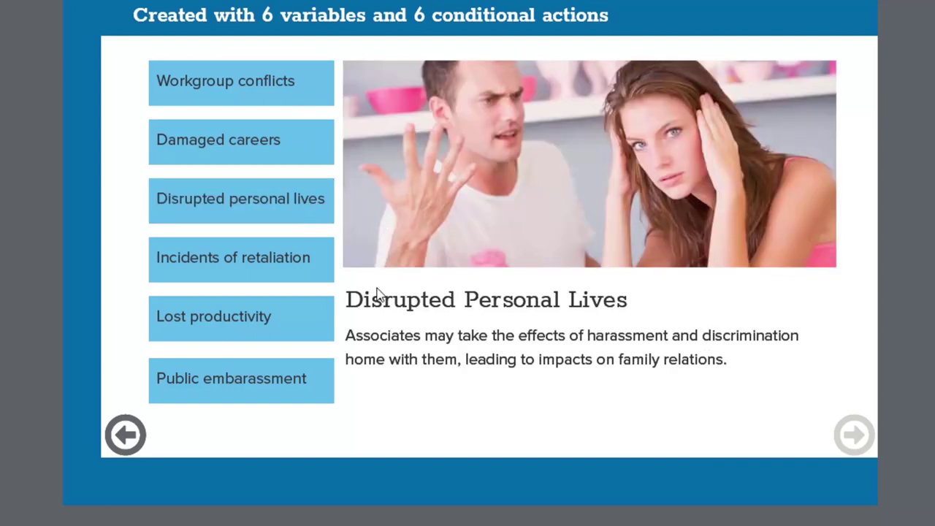
left_click(289, 268)
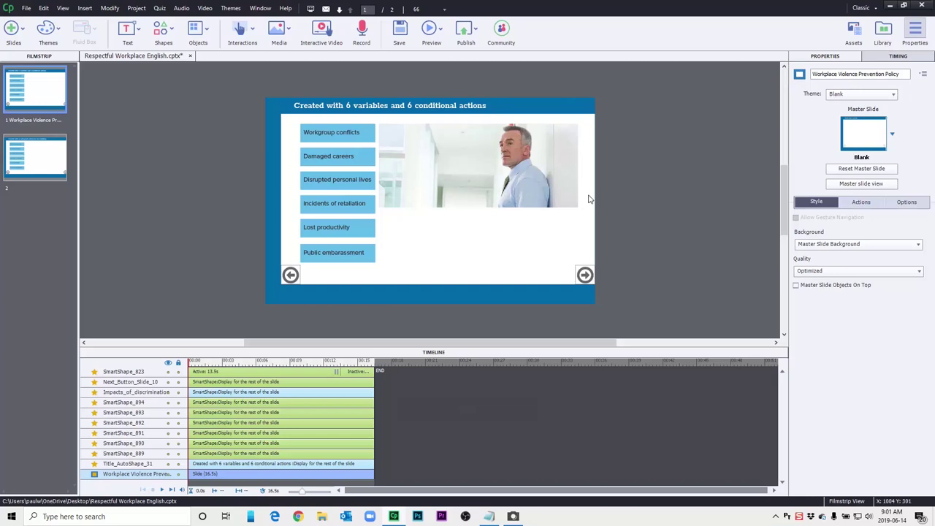
left_click(458, 242)
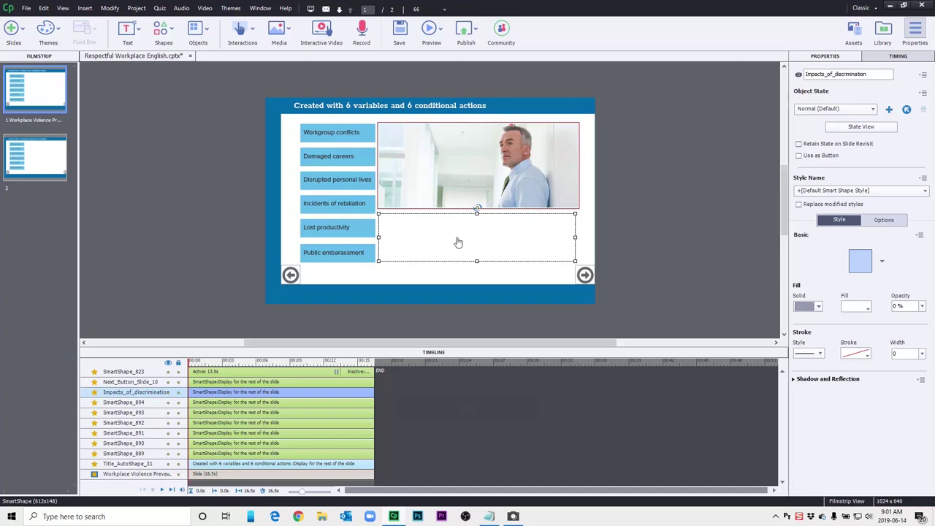
left_click(857, 128)
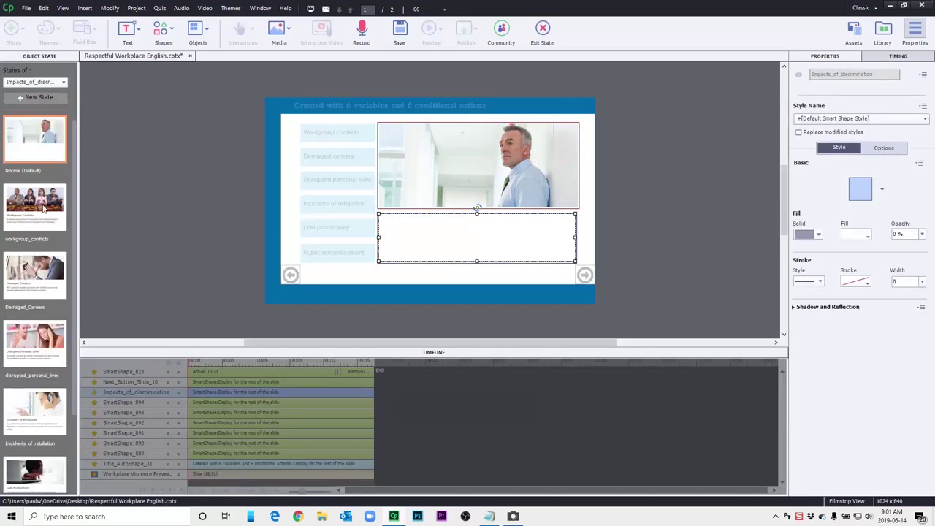
left_click(44, 209)
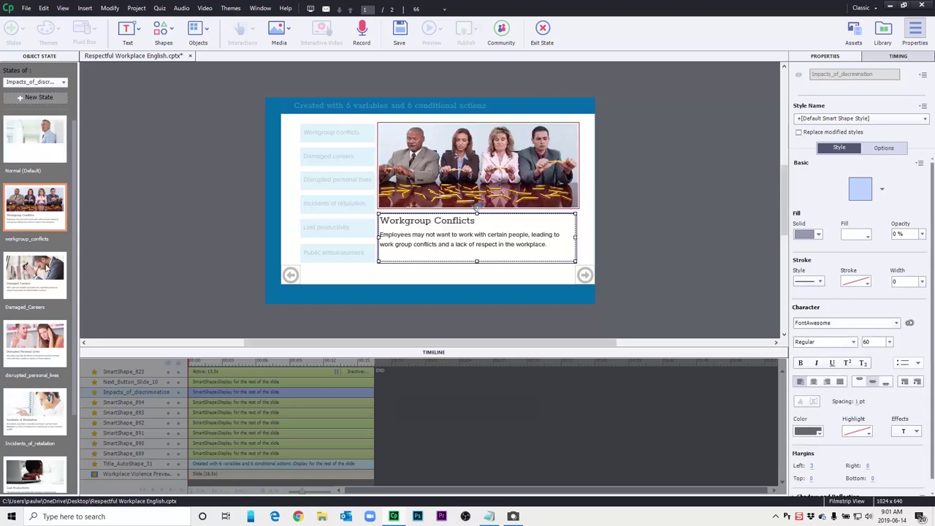
left_click(44, 282)
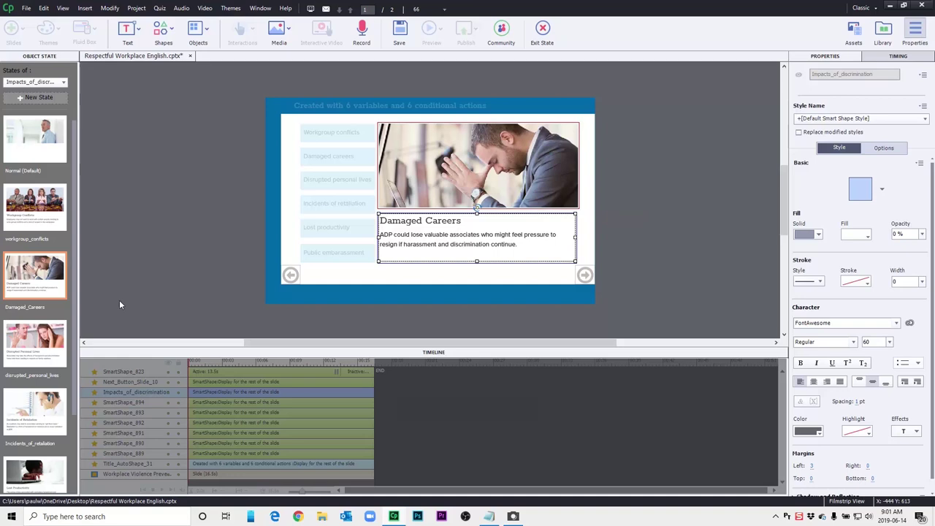
left_click(49, 338)
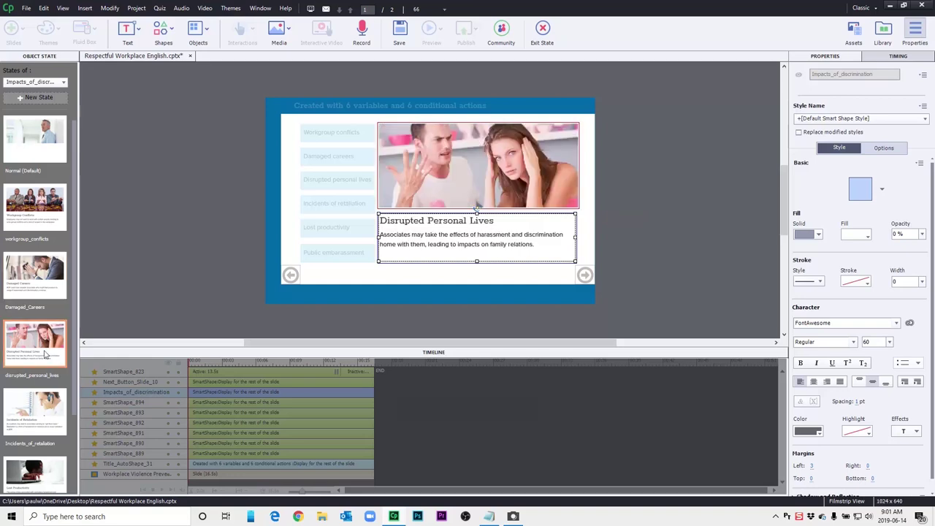
left_click(32, 415)
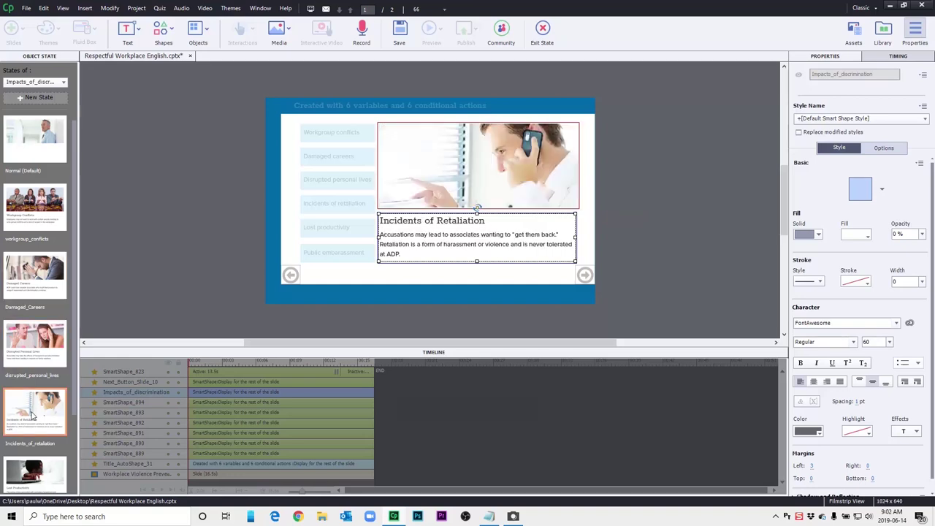
left_click(45, 473)
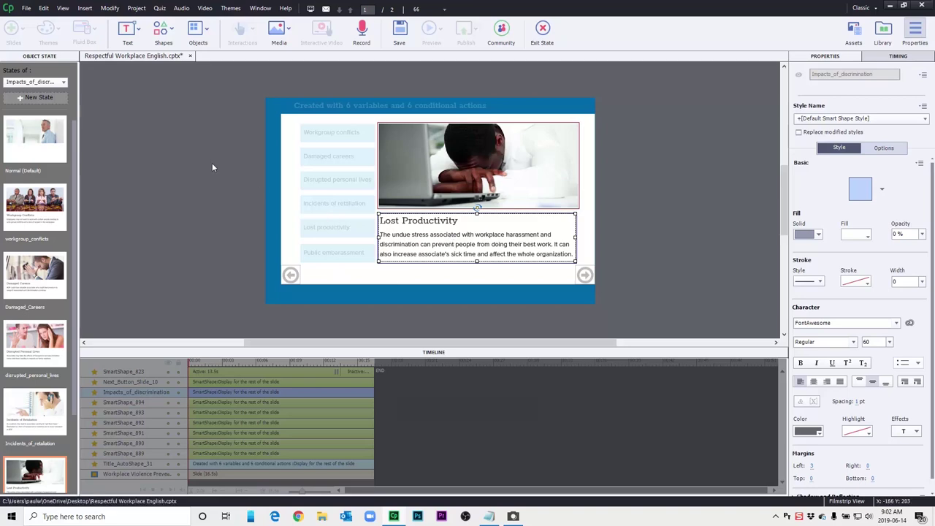
left_click(548, 31)
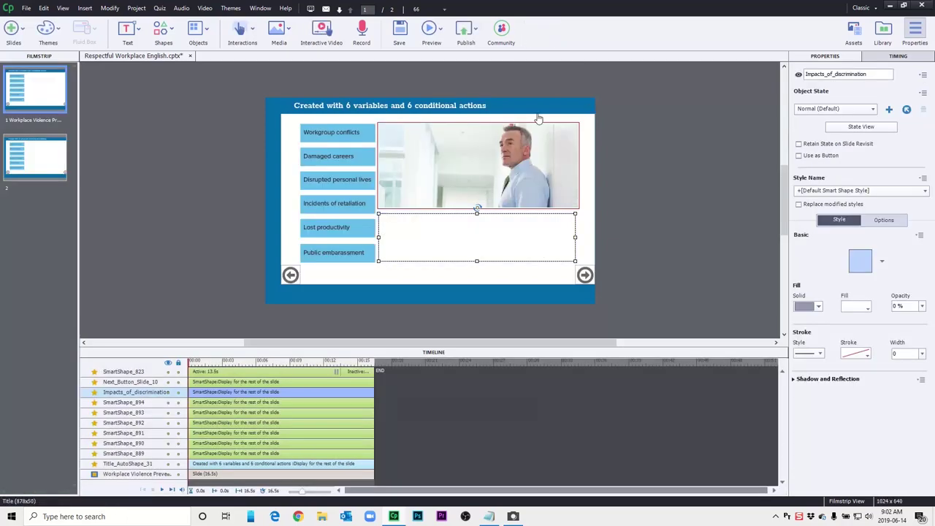
From the Workgroup conflicts button's actions, open its Impact_1_Slide_10 script in Advanced Actions.
left_click(585, 275)
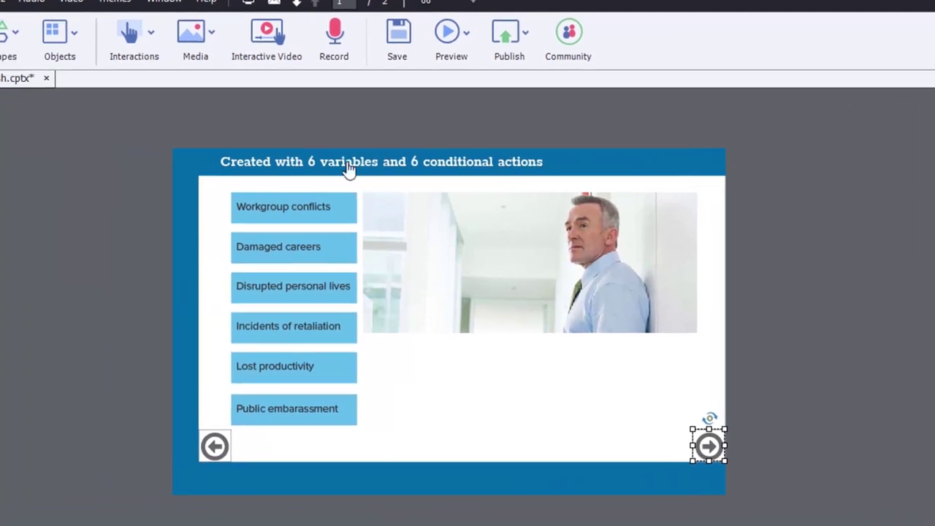
left_click(322, 207)
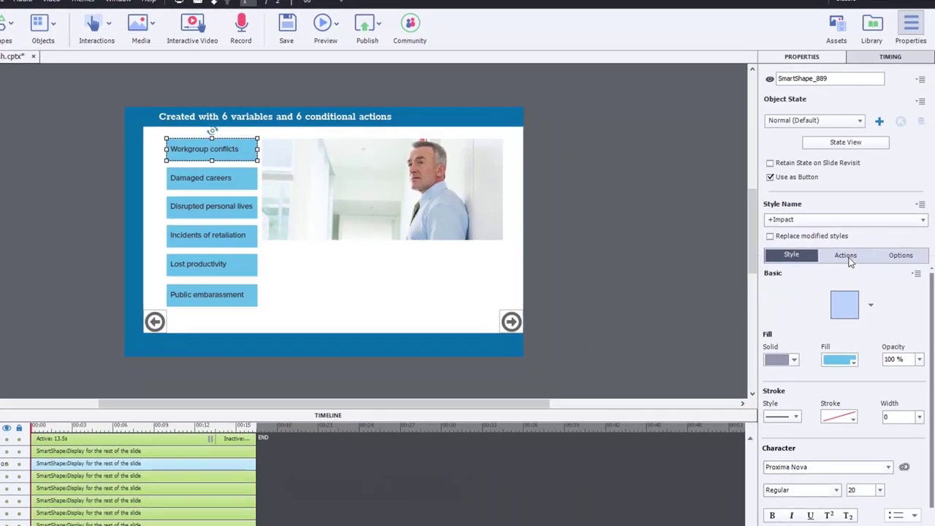
left_click(846, 255)
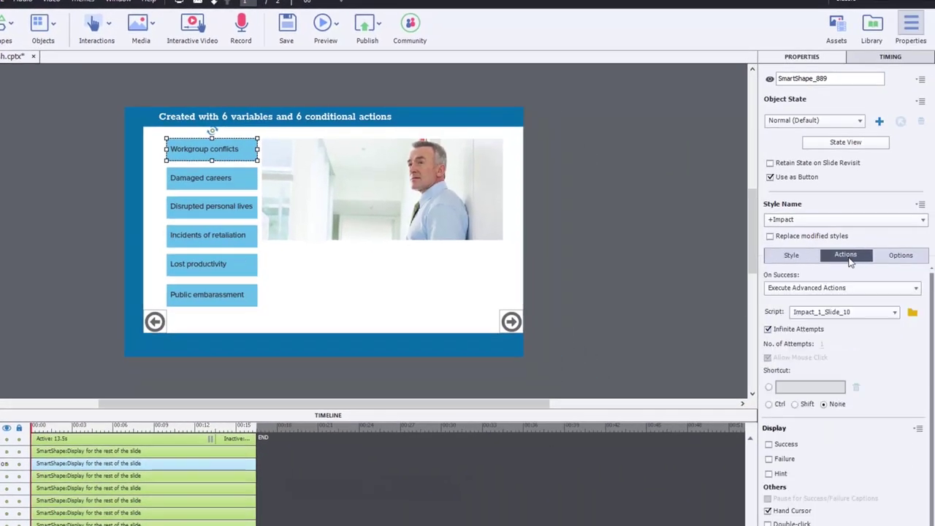
left_click(913, 312)
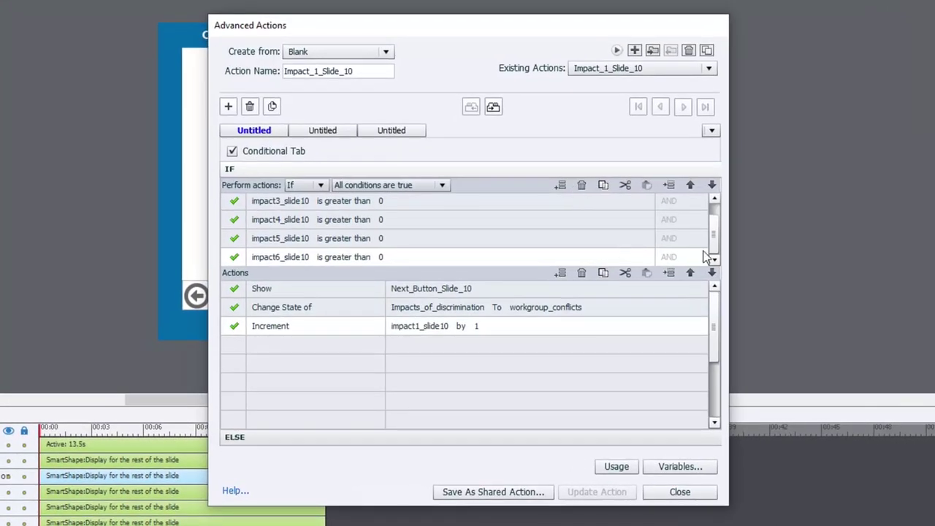
Inspect Impact_1_Slide_10's ELSE actions and IF conditions, then close Advanced Actions unchanged.
scroll(687, 227, "up", 1)
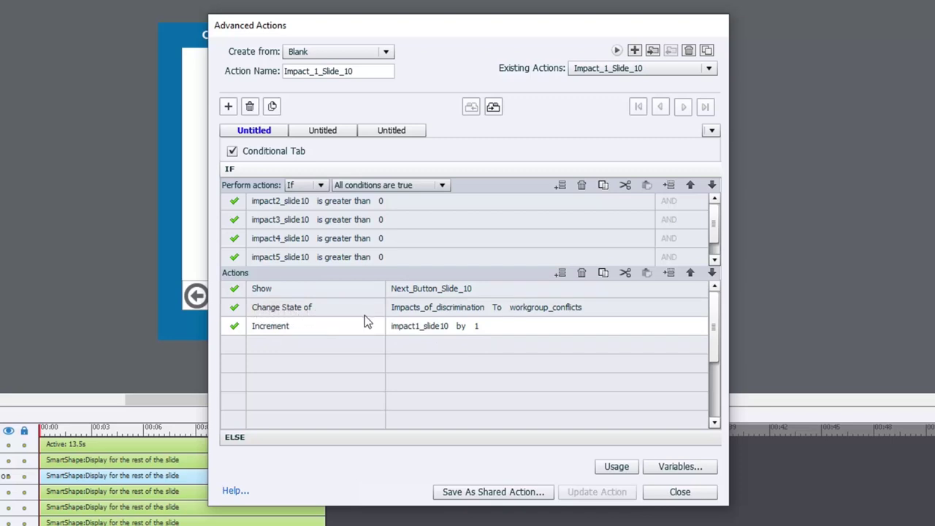
left_click(494, 438)
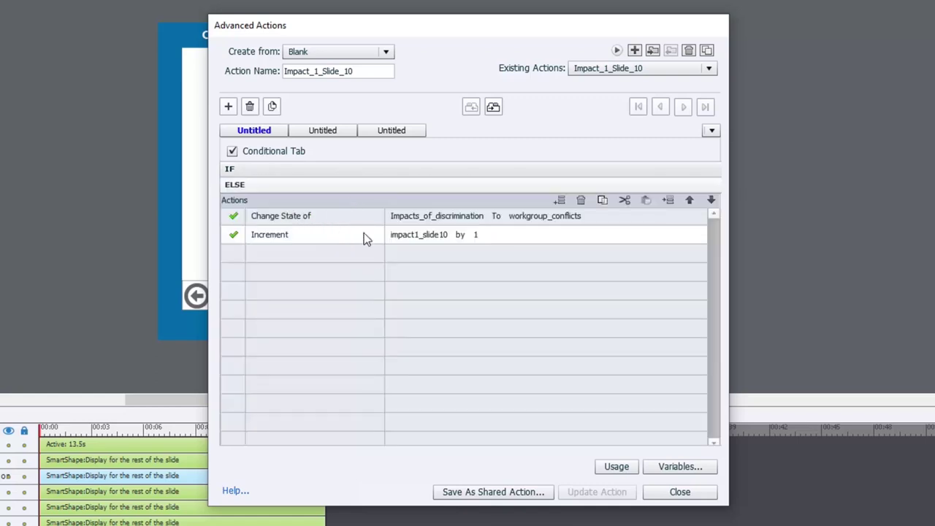
left_click(284, 168)
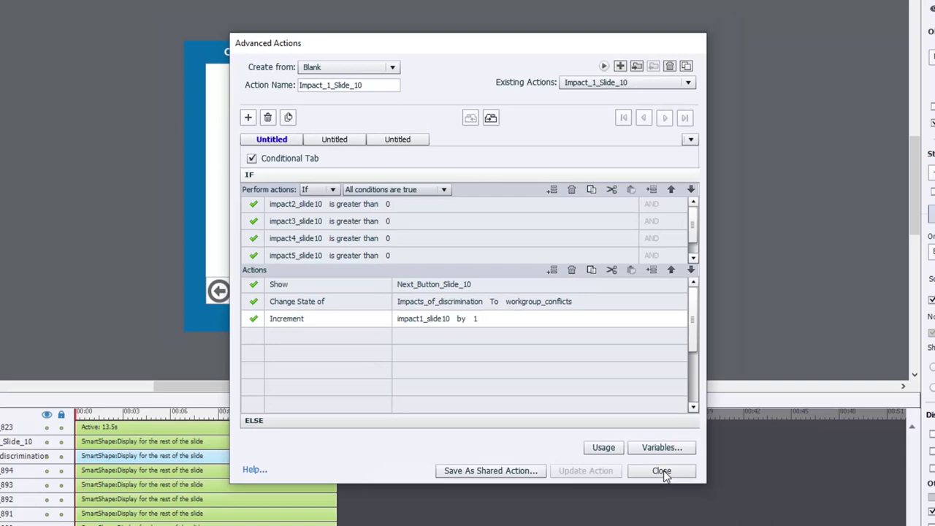
left_click(662, 471)
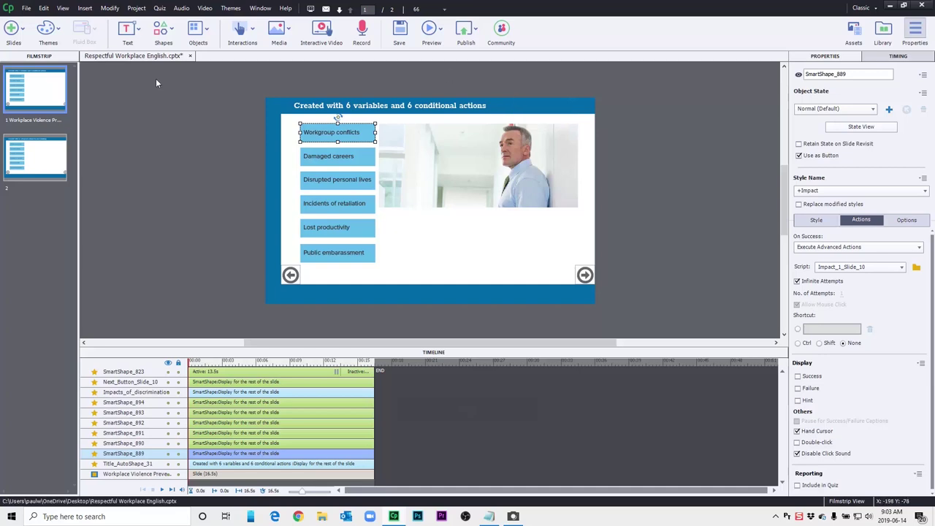
left_click(42, 172)
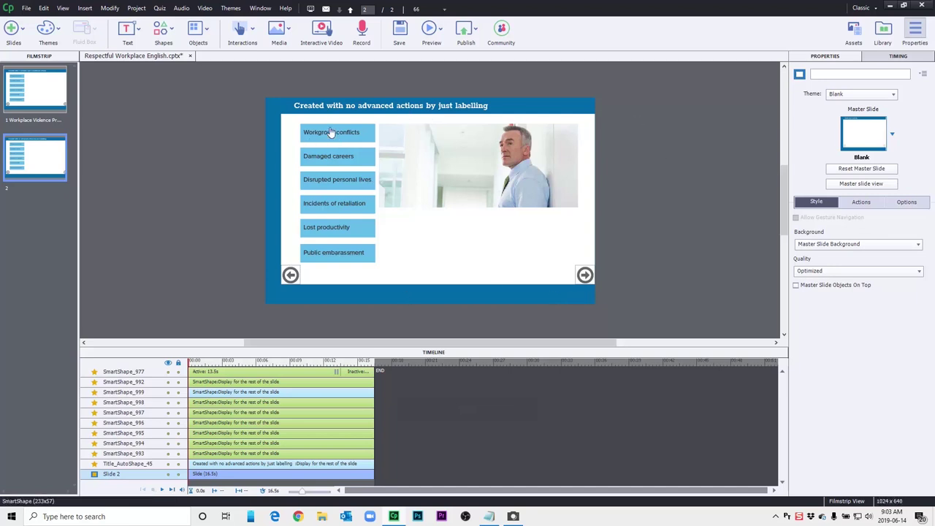
left_click_drag(292, 135, 358, 259)
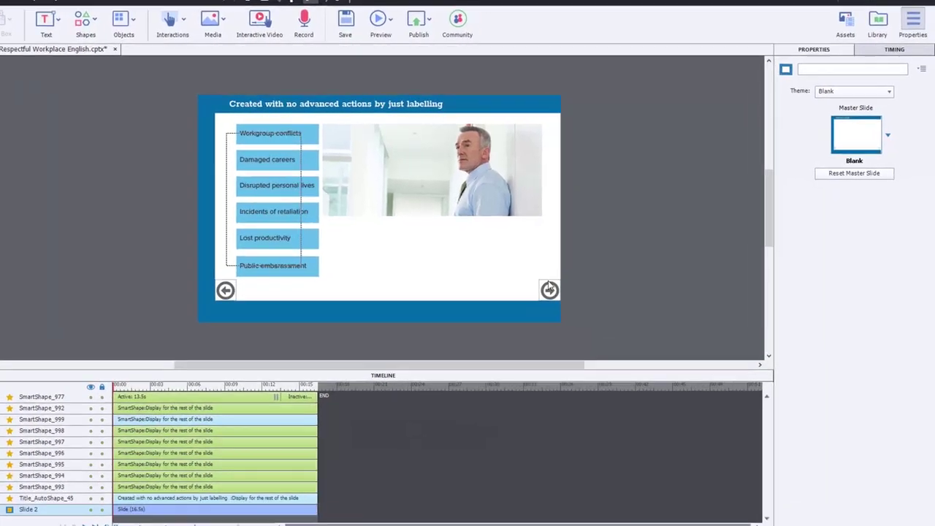
left_click_drag(301, 267, 303, 269)
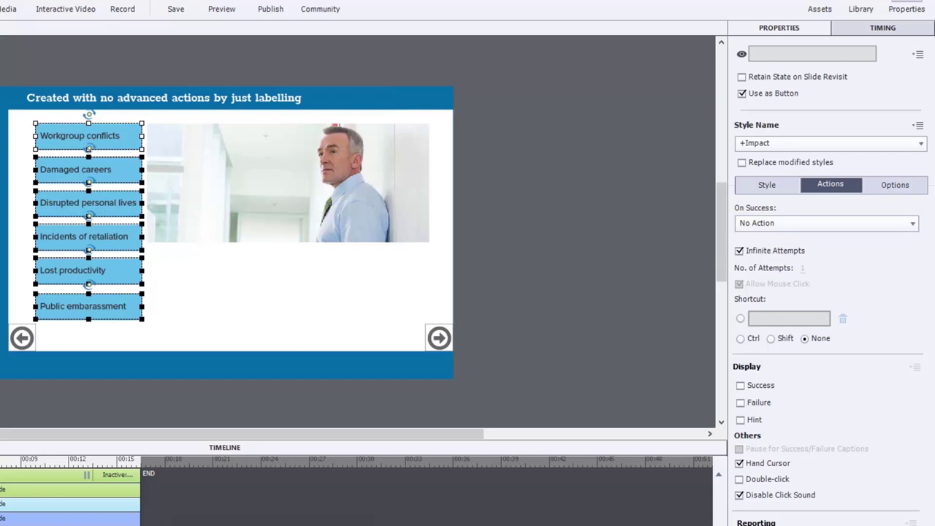
left_click(494, 192)
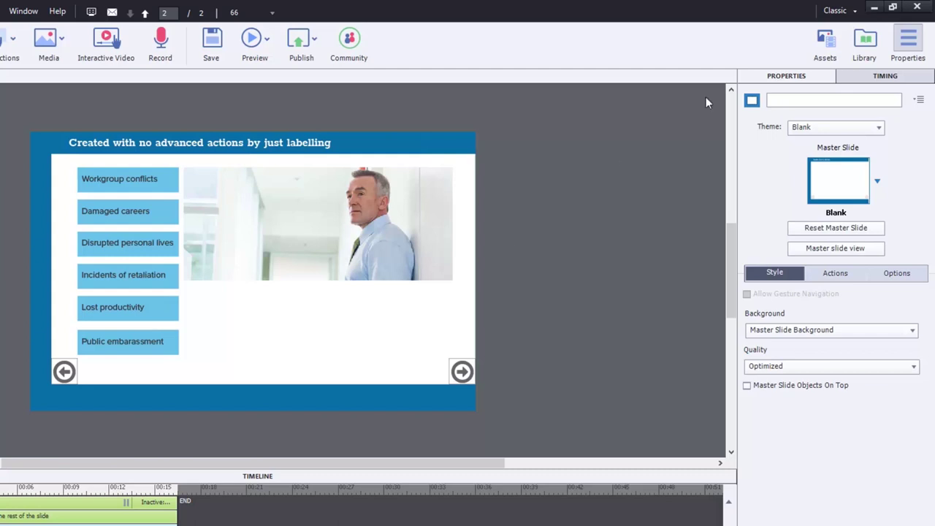
Name slide 2 'multistate' and select the transparent SmartShape_999 area below the photo.
left_click(785, 101)
type("mu")
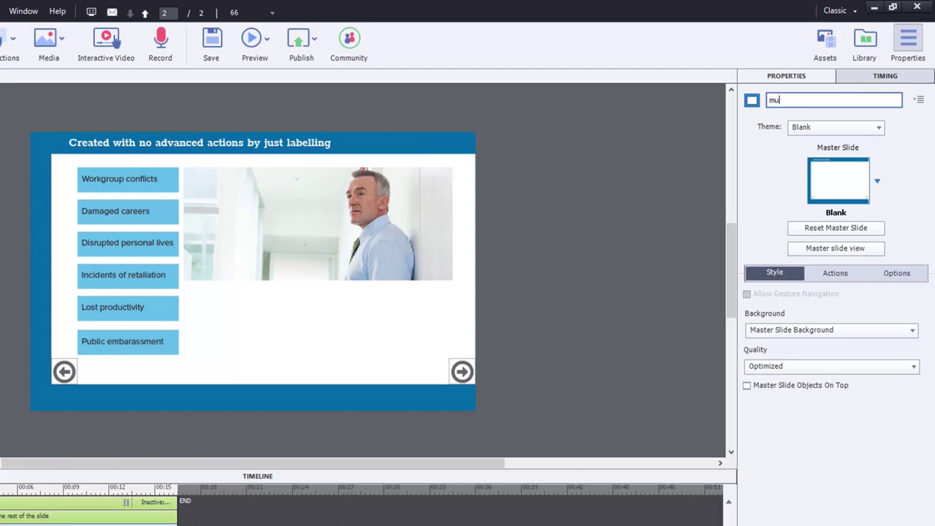
type("ltistate")
key("Return")
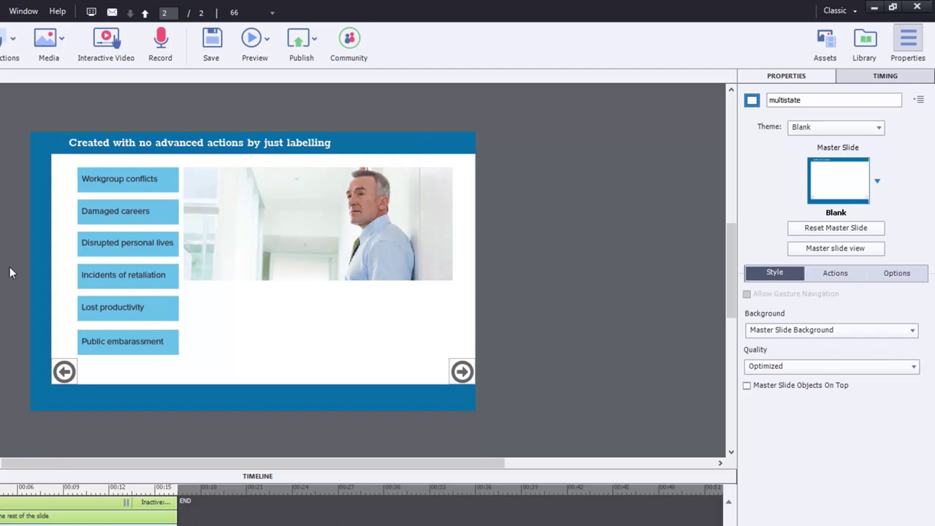
left_click(807, 100)
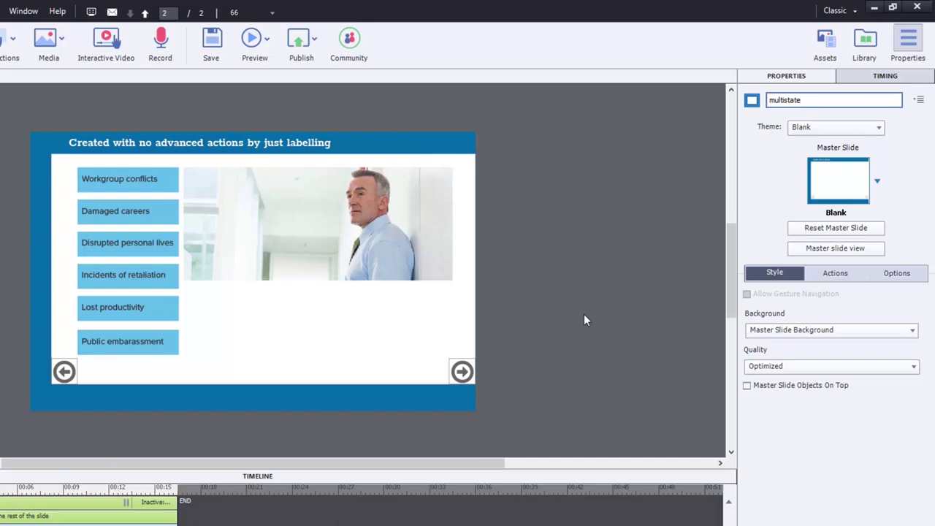
left_click(366, 331)
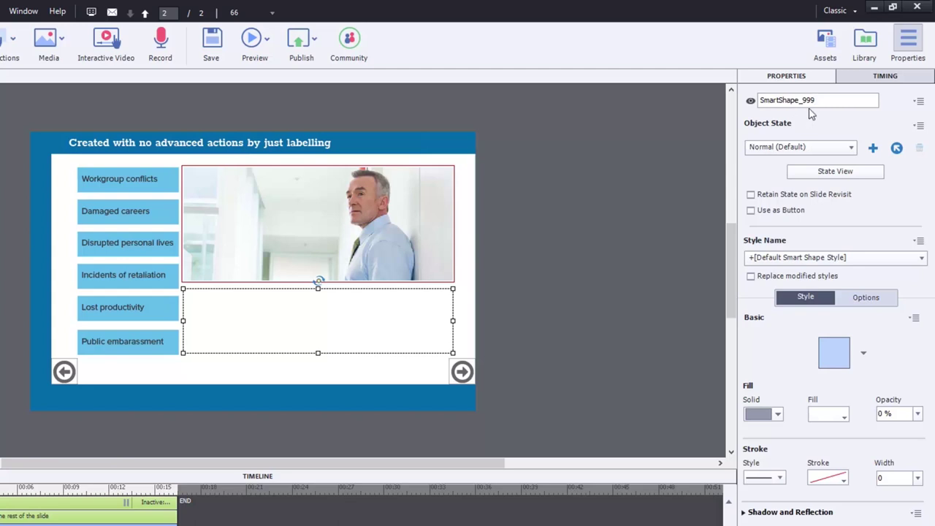
Rename the shape SmartShape_999 to 'ms_impact'.
left_click_drag(816, 101, 723, 106)
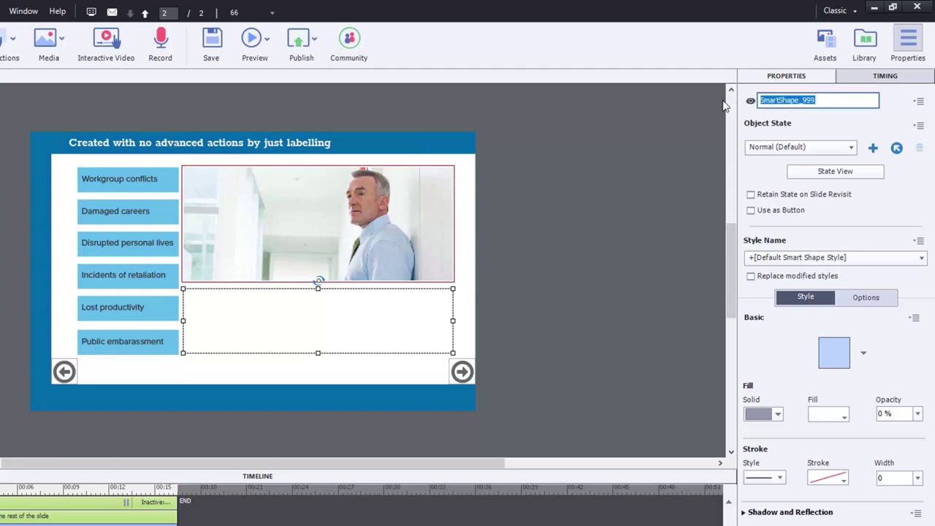
type("ms")
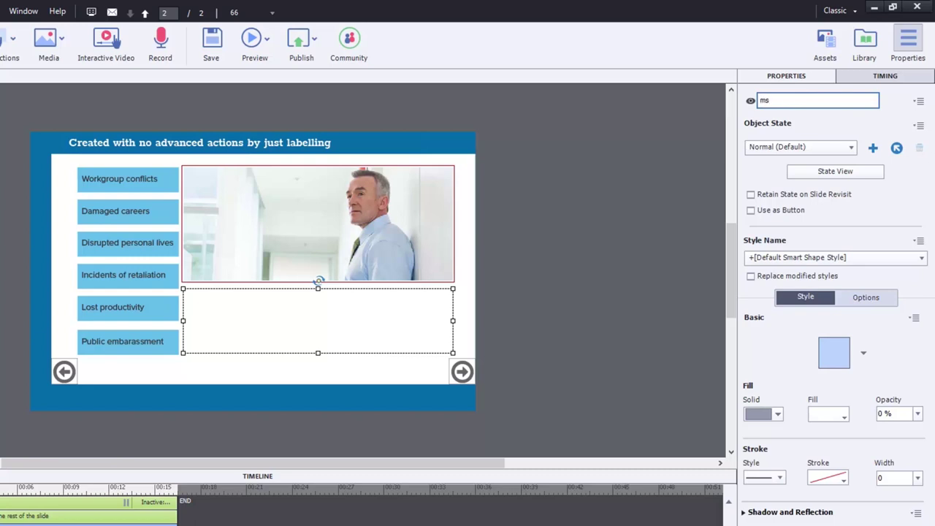
type("_")
type("impact")
key("Return")
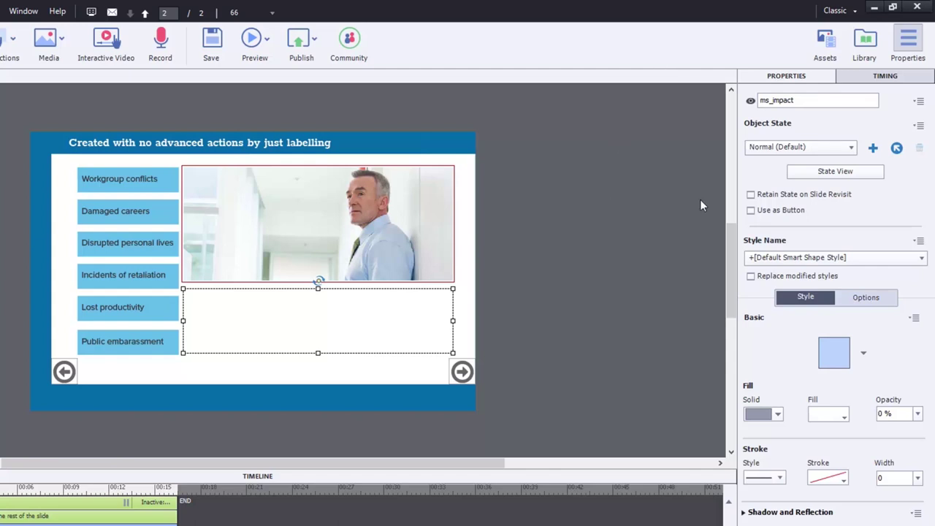
Show ms_impact's states: workgroup_conflicts, damaged_careers, disrupted_personal_lives and incidents_of_retaliation.
left_click(835, 171)
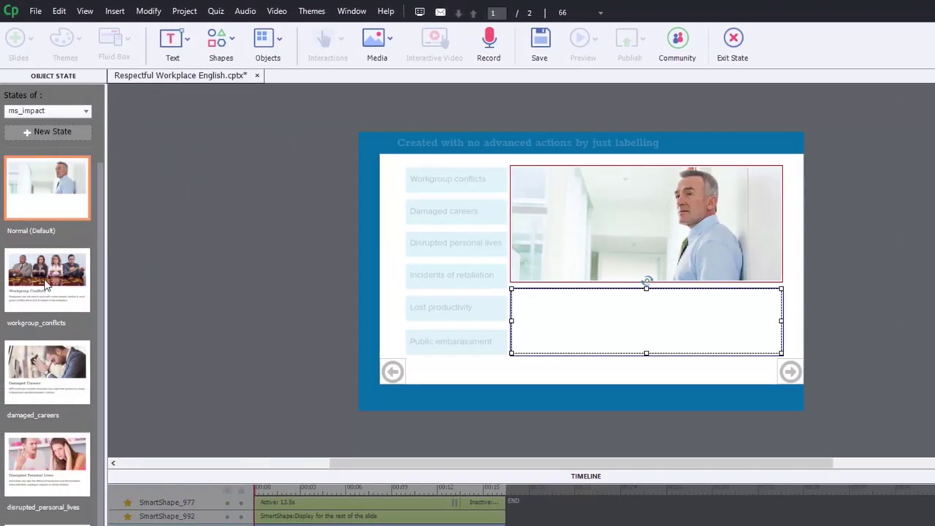
left_click(46, 285)
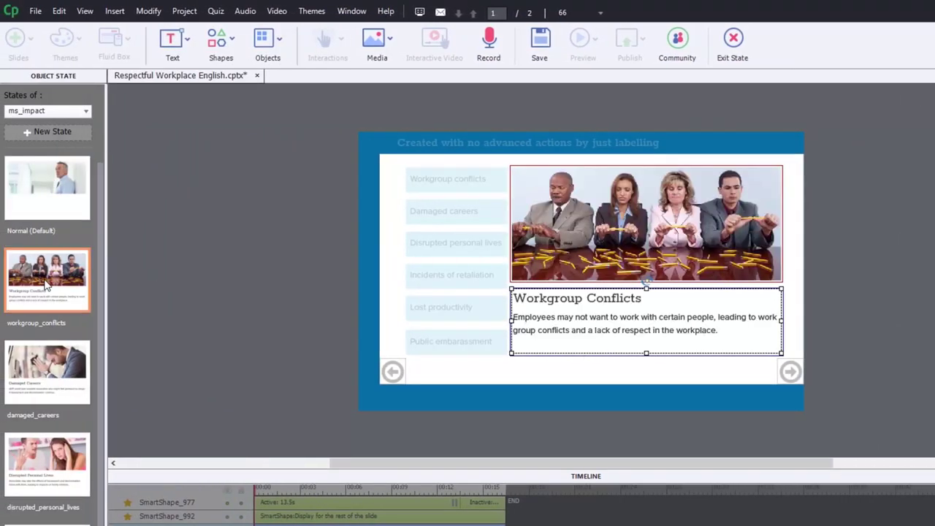
left_click(51, 372)
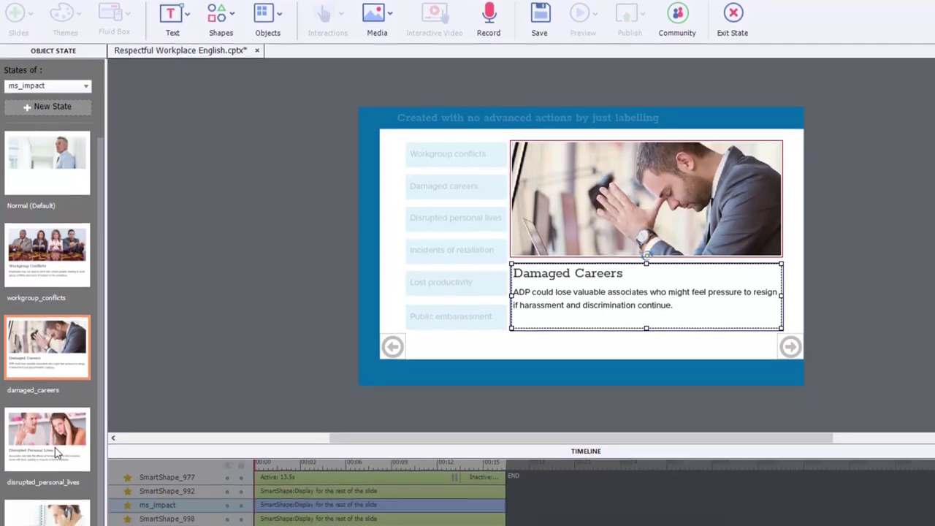
left_click(53, 468)
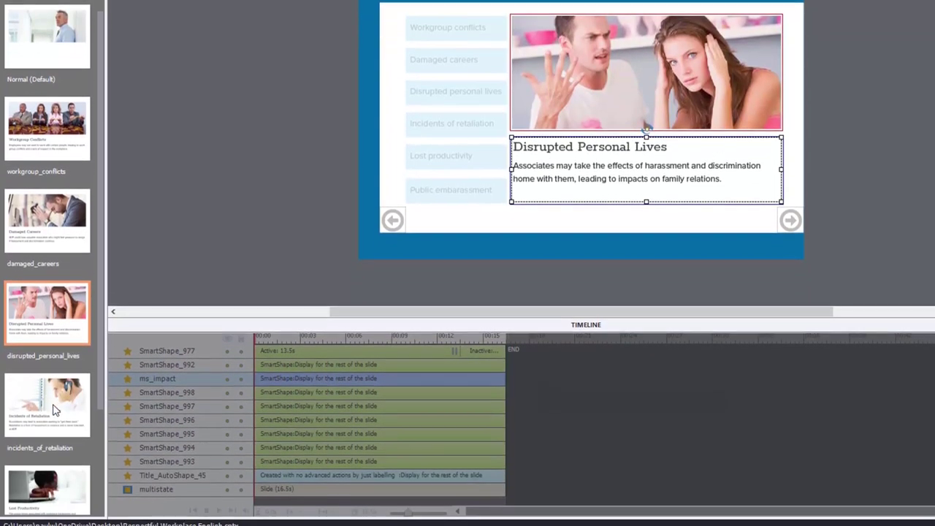
left_click(54, 408)
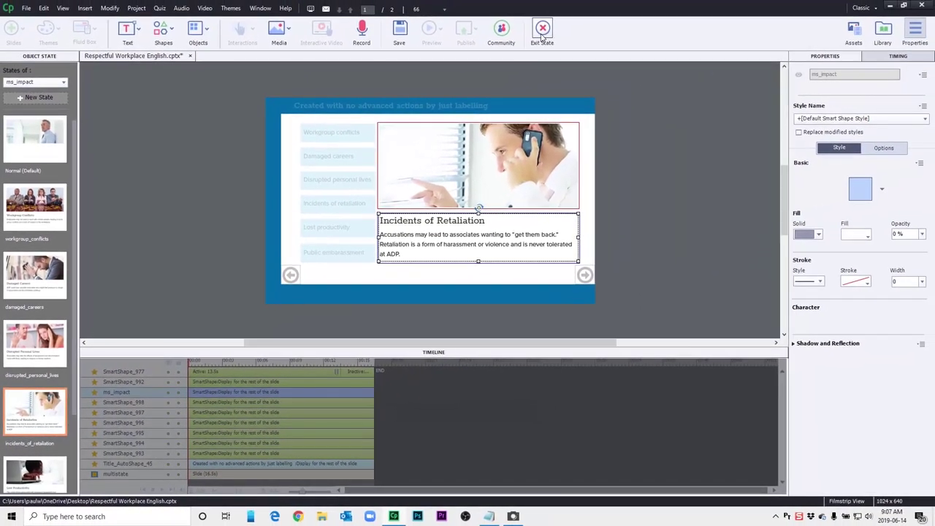
Exit state editing, then select all six label buttons and view their Actions settings.
left_click(542, 33)
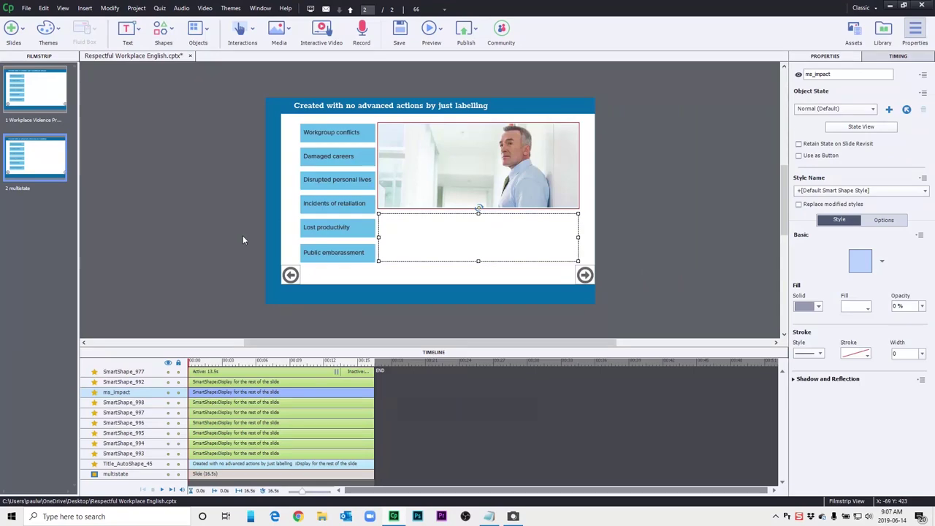
left_click(291, 133)
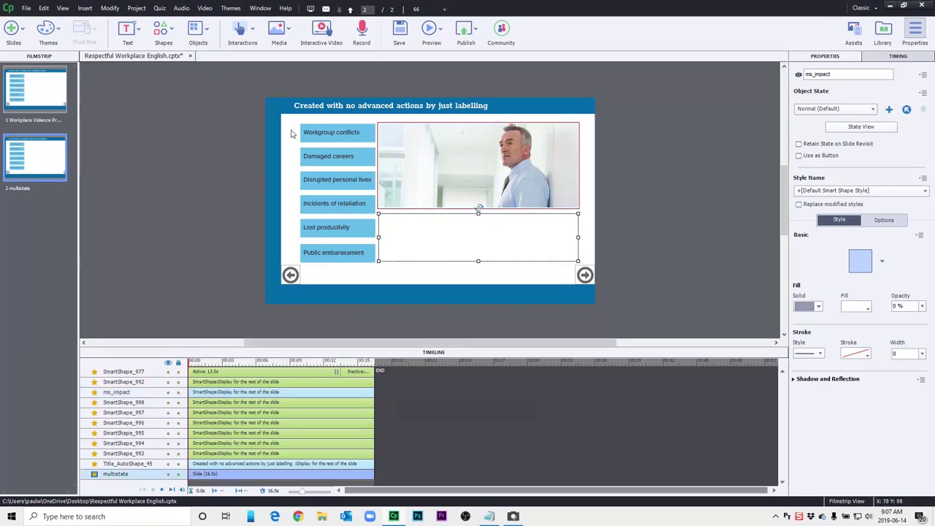
left_click_drag(291, 133, 349, 269)
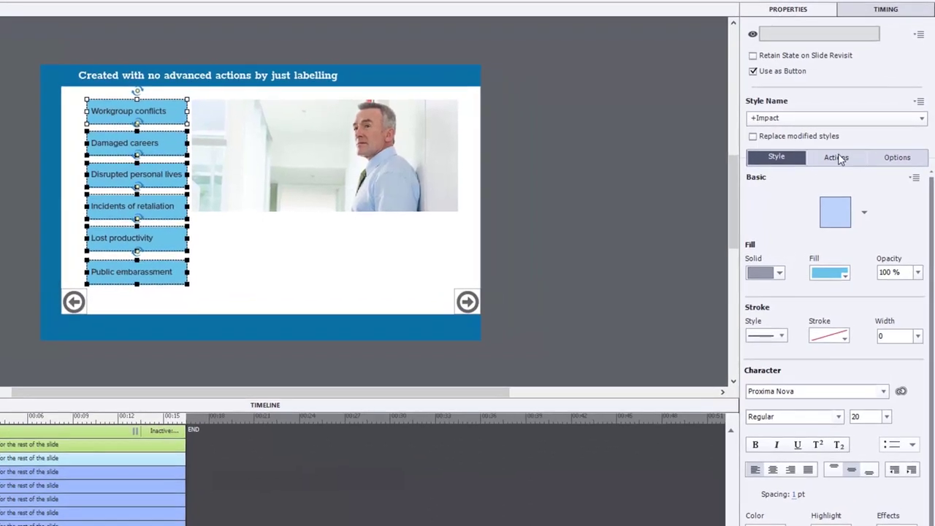
left_click(851, 163)
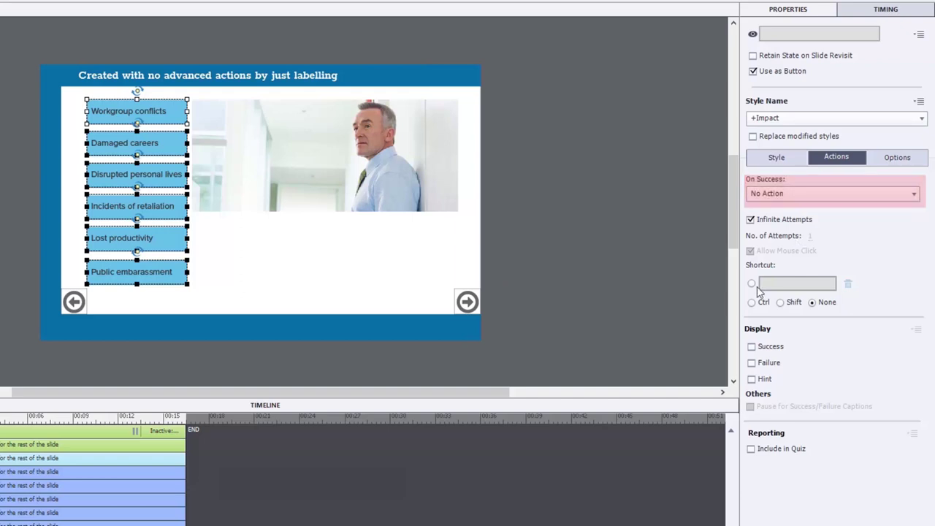
Rename the Workgroup conflicts button to 'impact_workgroup_conflicts'.
left_click(548, 218)
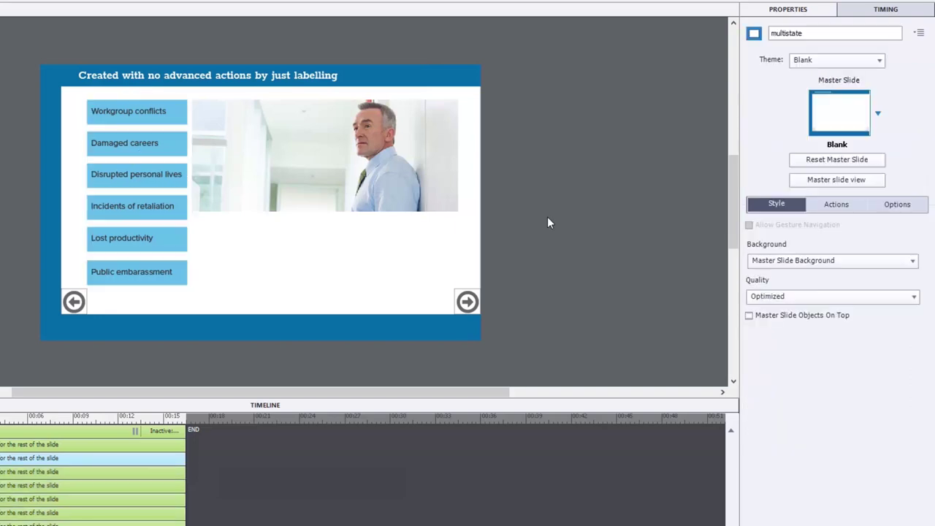
left_click(113, 119)
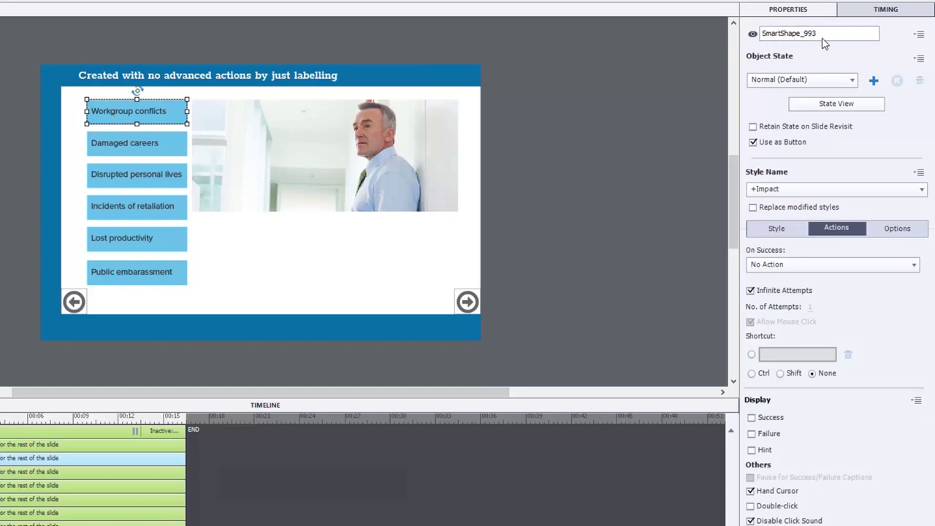
left_click_drag(826, 33, 726, 41)
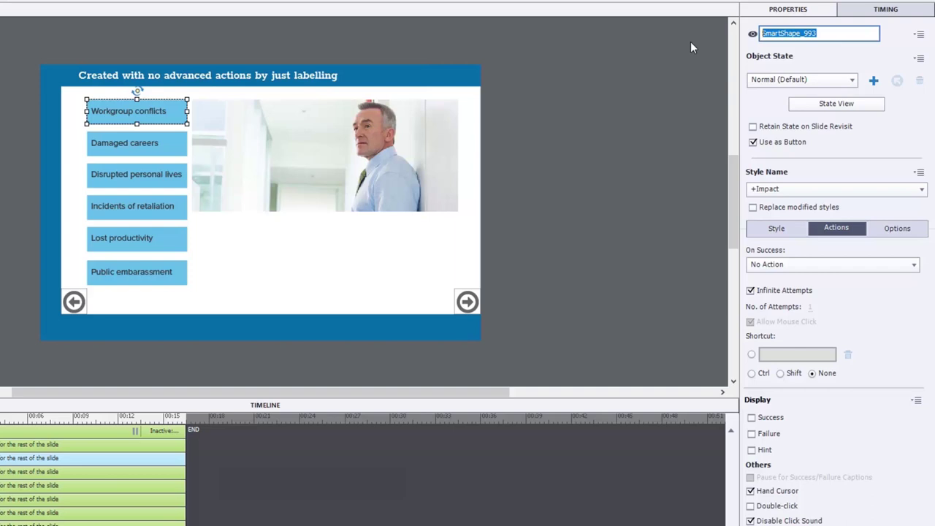
type("impact")
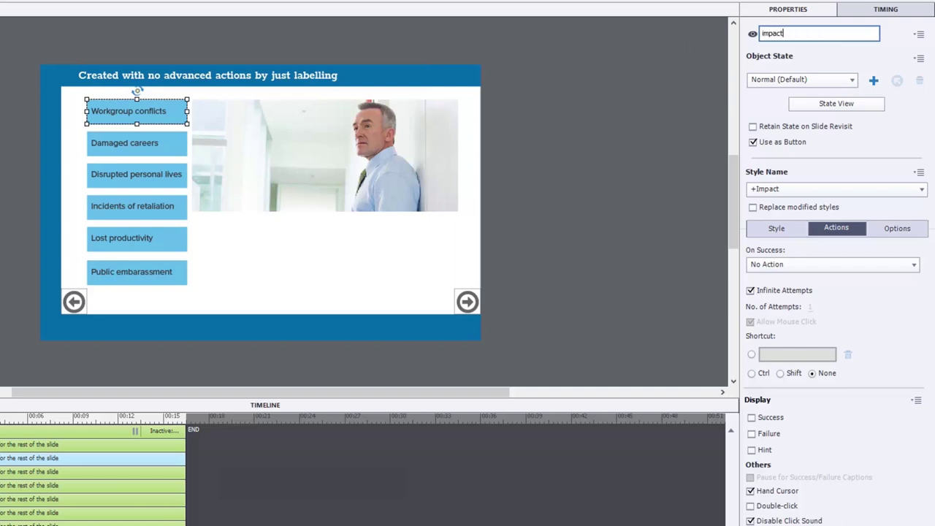
type("_")
type("workgroup_")
type("flicts")
Rename the Damaged careers button to 'impact_damaged_careers'.
left_click(146, 142)
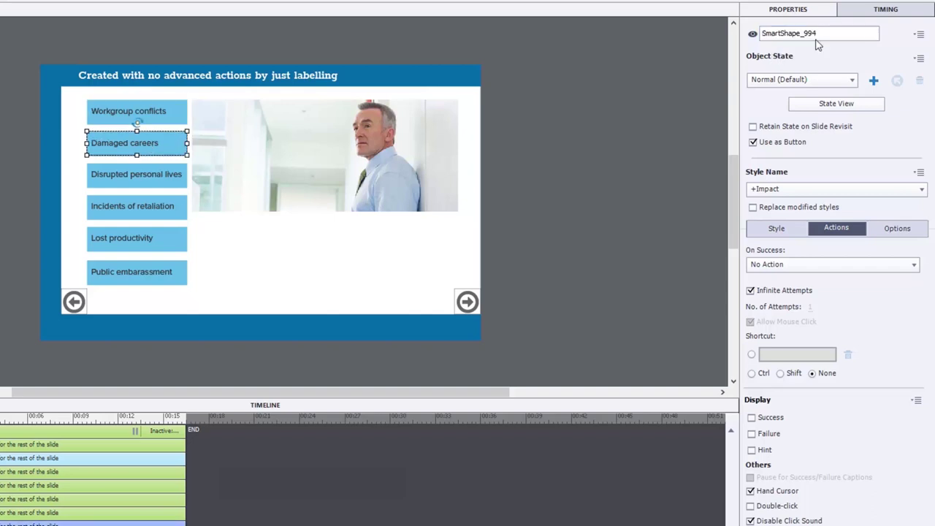
left_click_drag(819, 33, 659, 46)
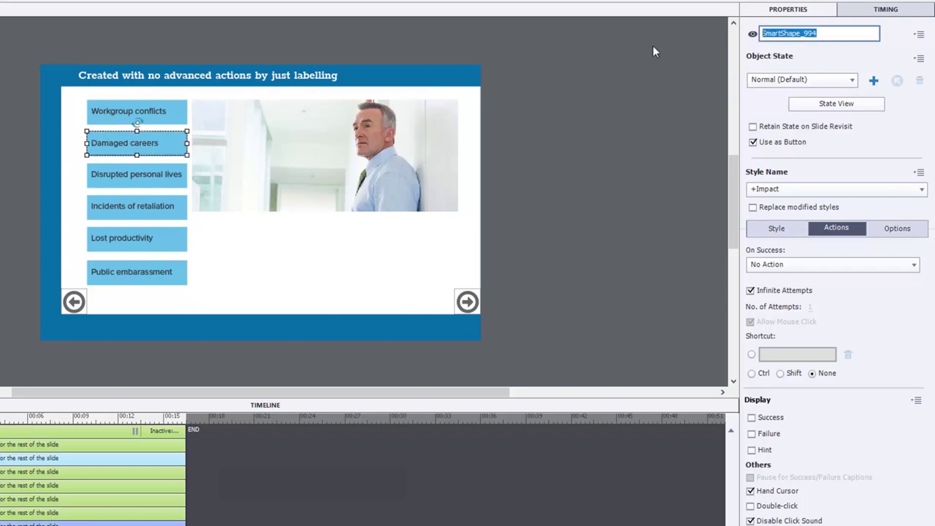
type("impact")
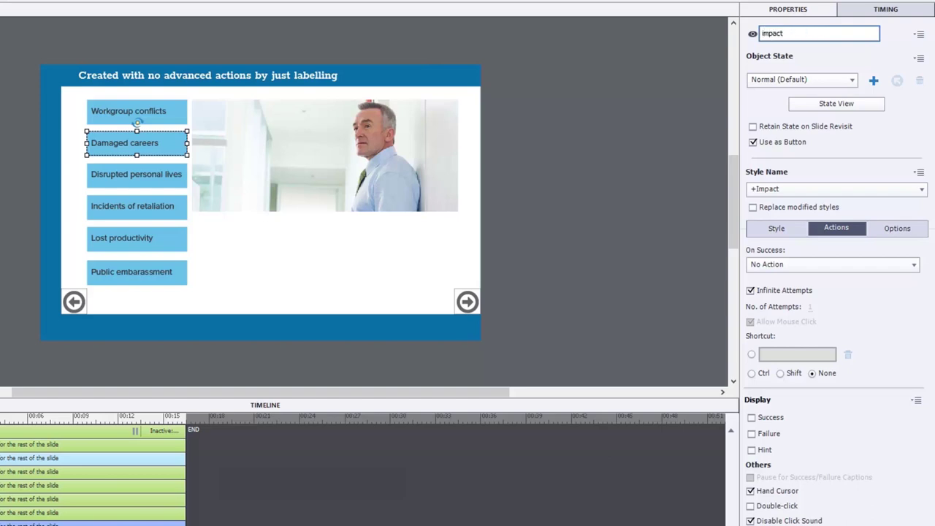
type("_damaged careers")
key("Return")
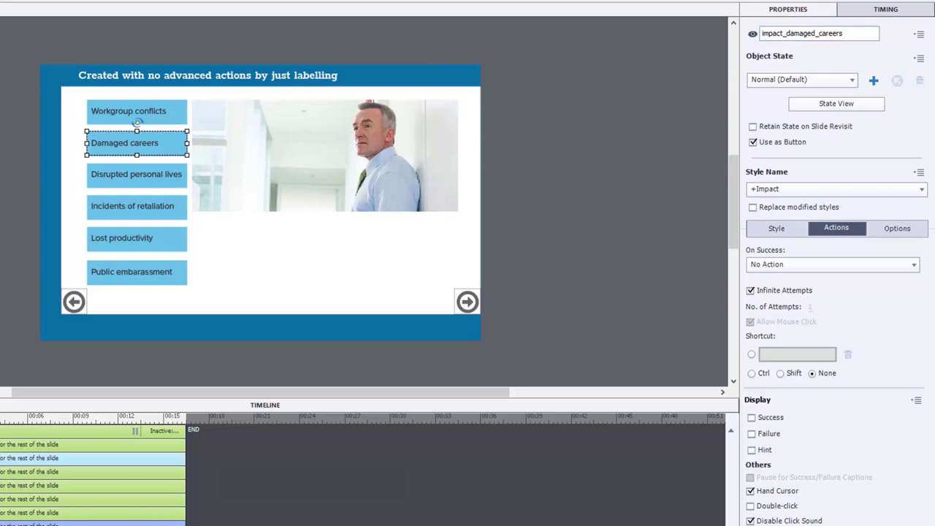
Rename the Disrupted personal lives and Incidents of retaliation buttons with matching impact_ names.
left_click(159, 184)
double_click(837, 34)
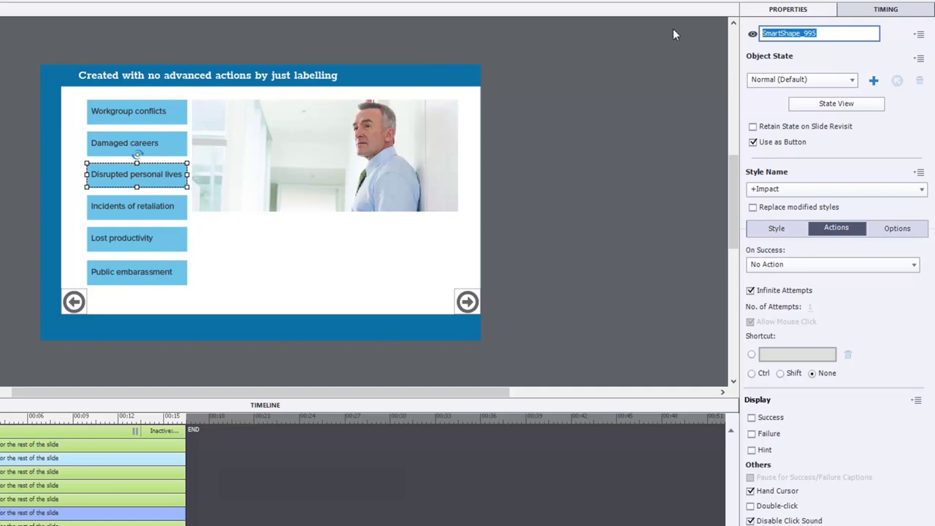
type("impact disrup")
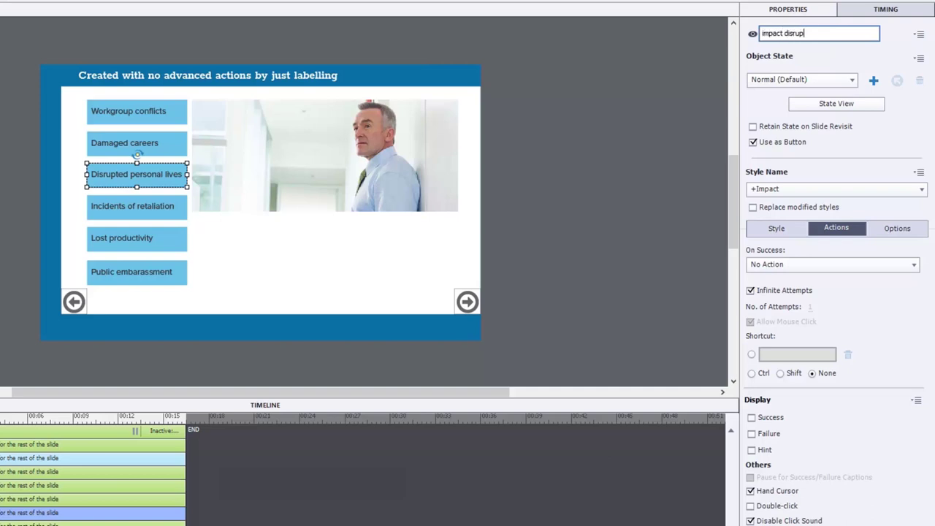
type("ted personal lives")
key("Return")
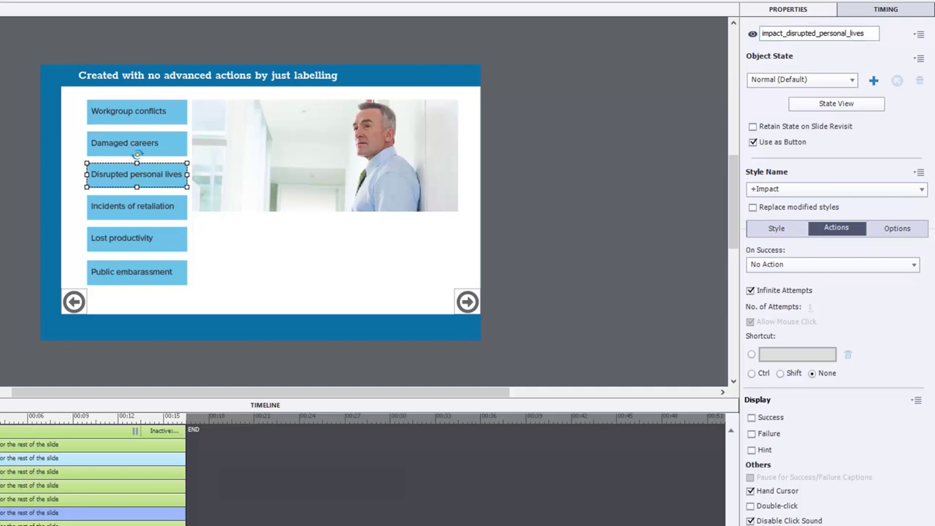
left_click(142, 212)
double_click(844, 33)
type("impac")
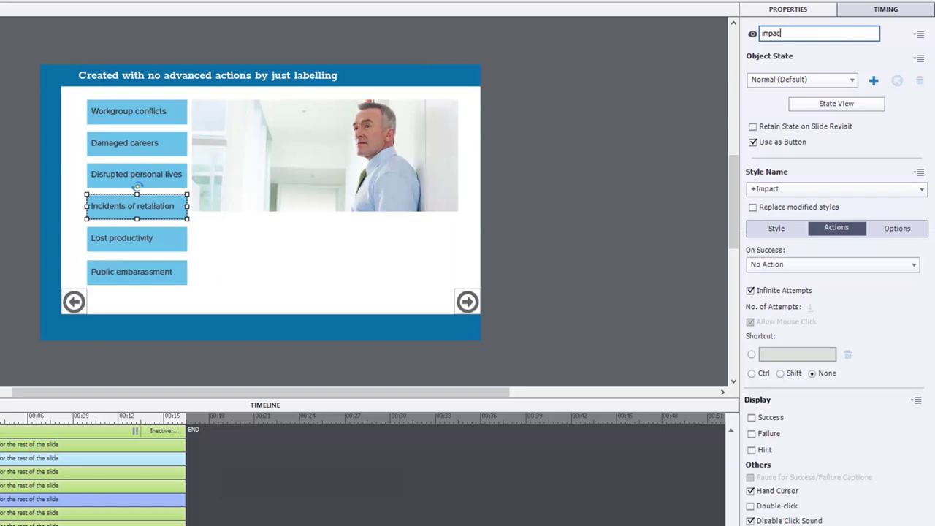
type("t incidents of retaliation")
Rename the Lost productivity and Public embarassment buttons to impact_lost_productivity and impact_public_embarassment.
left_click(170, 237)
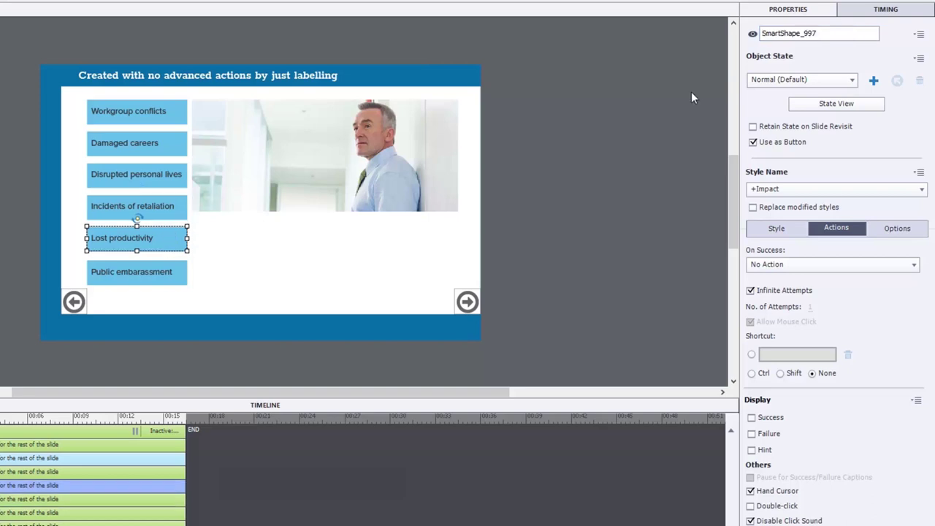
double_click(819, 33)
type("impact")
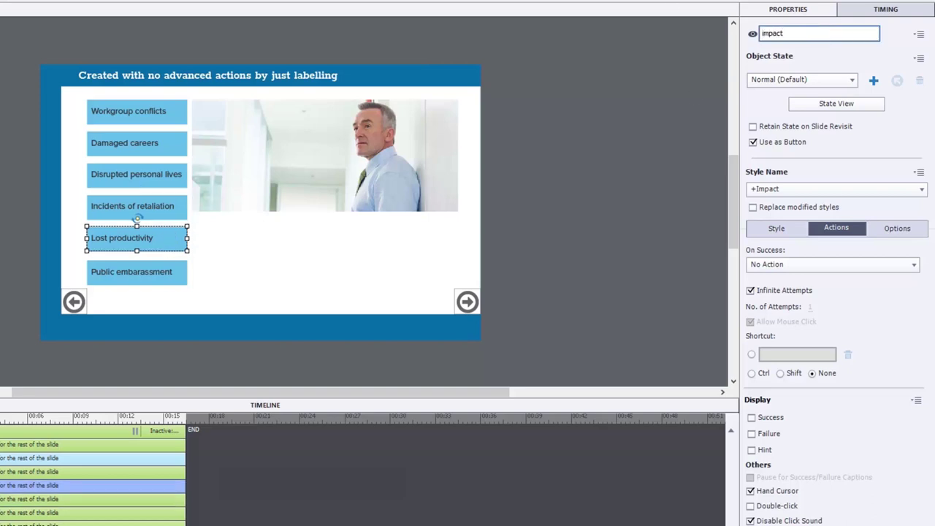
type(" lost productivity")
key("Return")
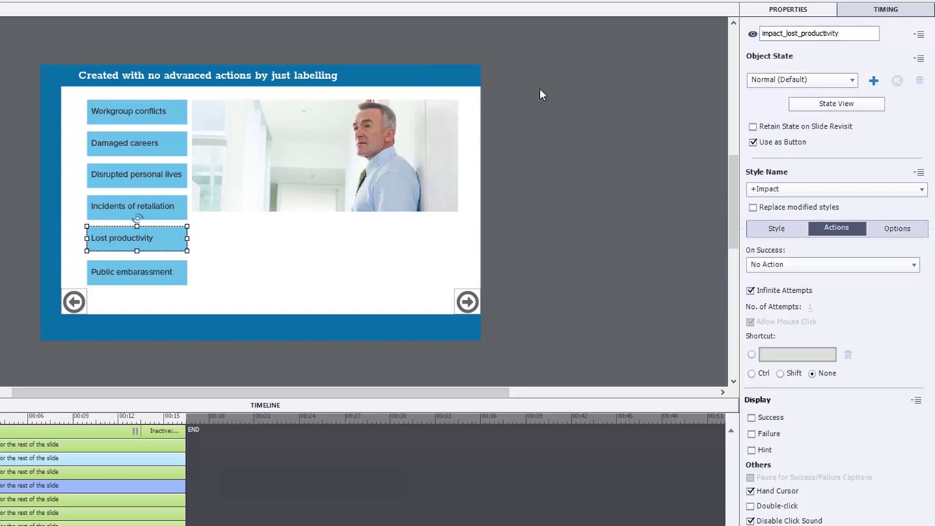
left_click(137, 271)
left_click(818, 32)
type("impac")
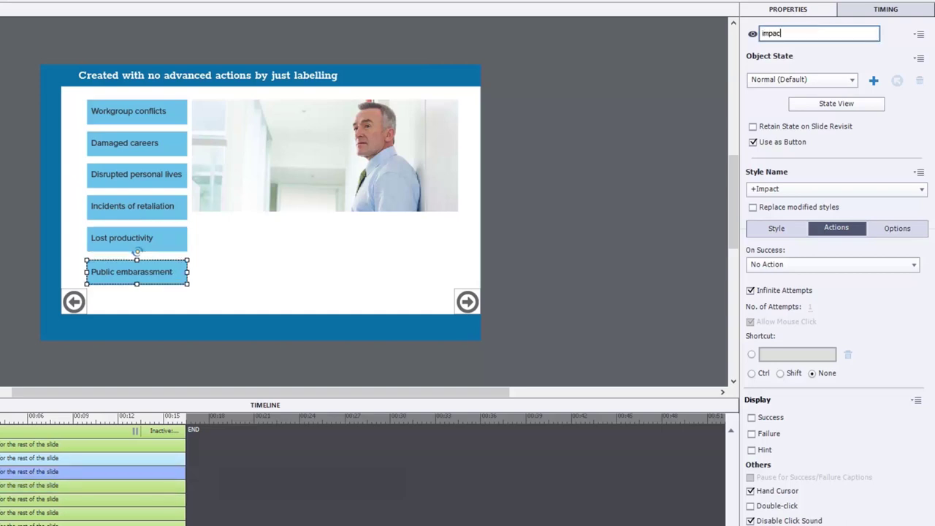
type("t public embarassment")
key("Return")
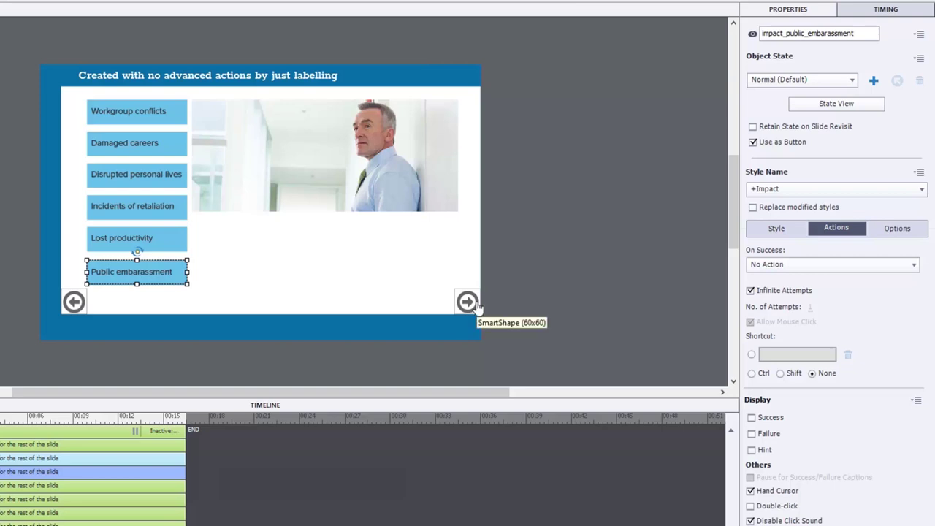
Rename the hidden next-arrow button SmartShape_992 to 'impact_completed'.
left_click(476, 306)
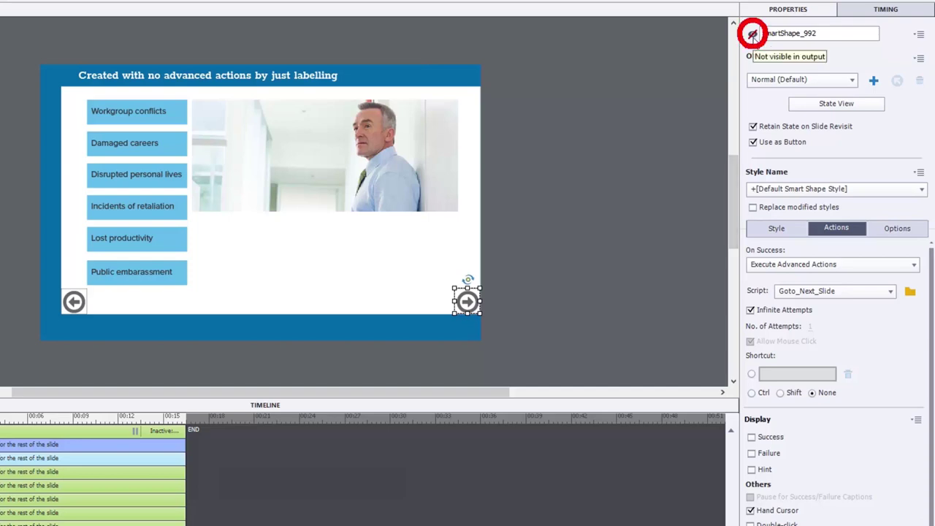
left_click_drag(821, 33, 756, 34)
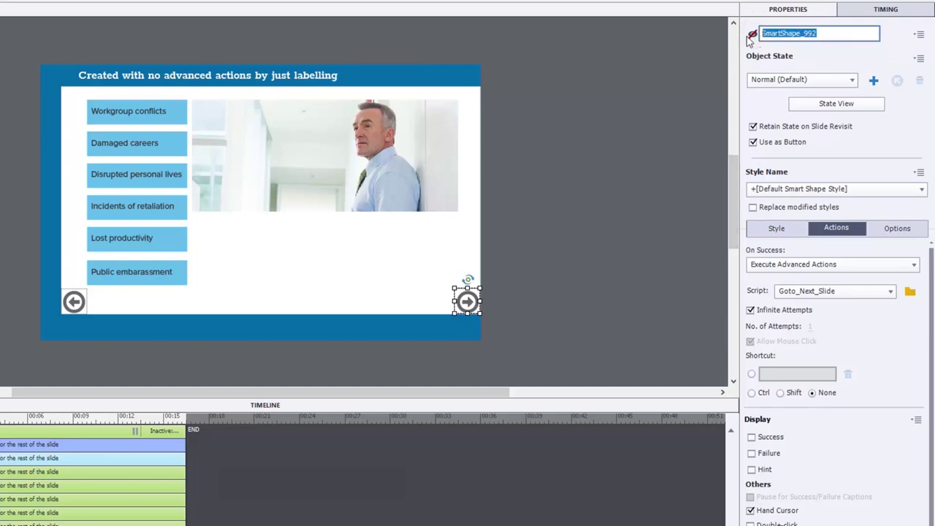
type("impact")
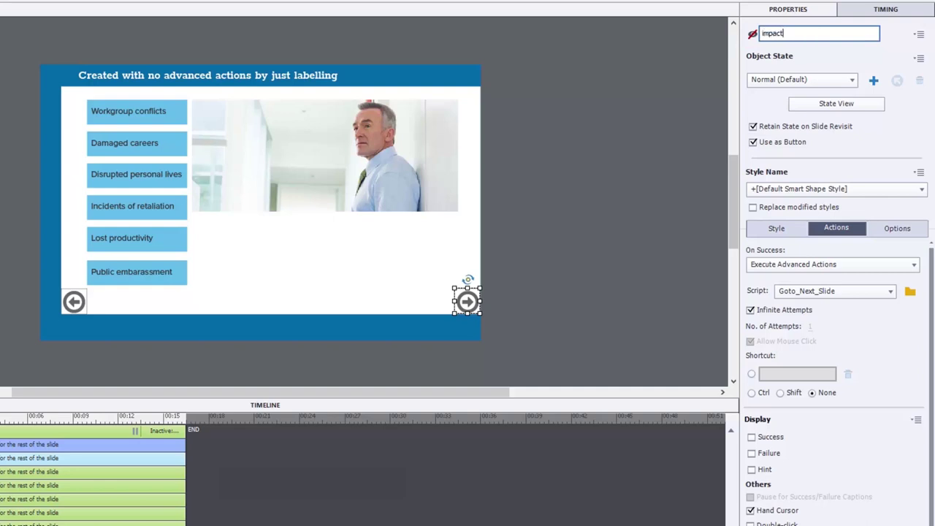
type("_completed")
key("Return")
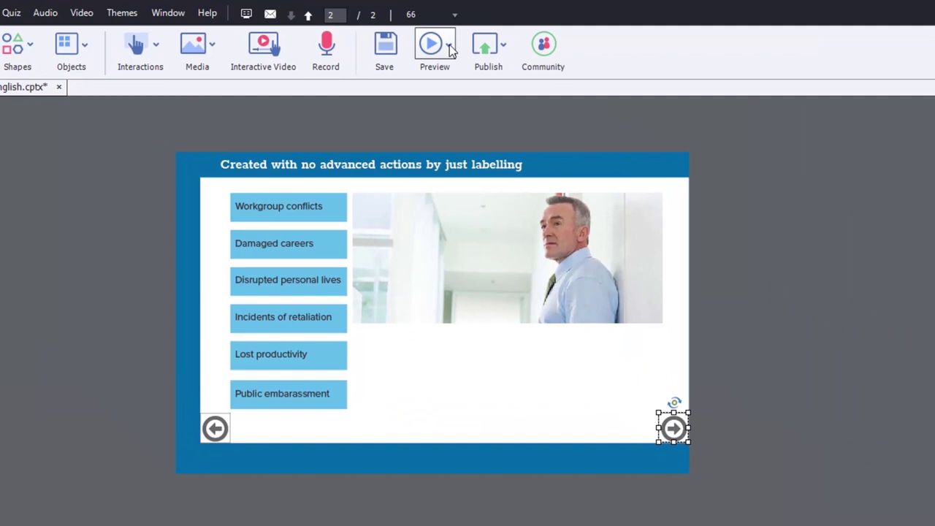
Preview the project in a browser and click two topic labels, including Damaged careers.
left_click(449, 45)
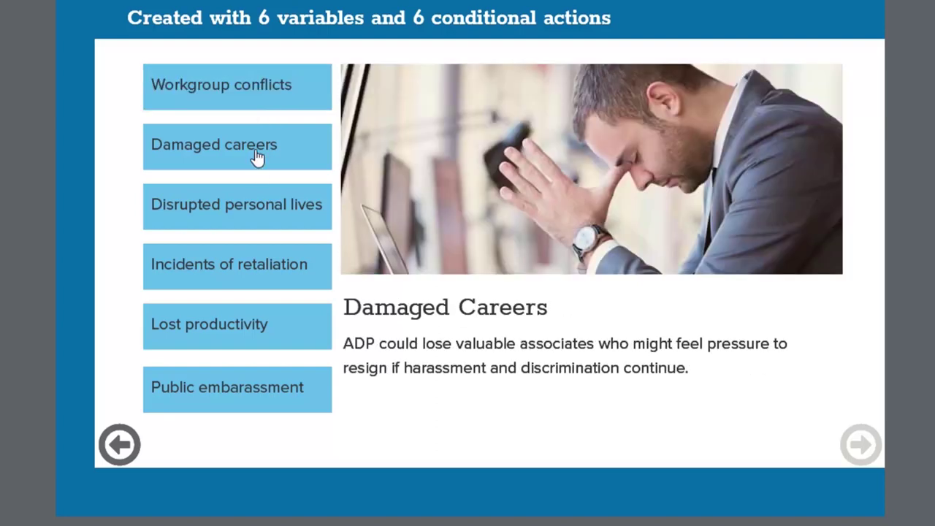
left_click(251, 211)
left_click(270, 285)
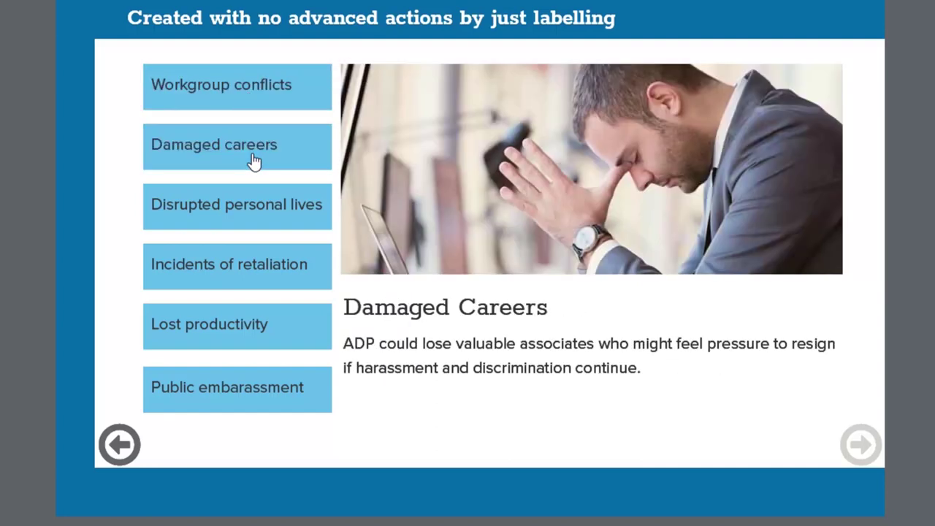
In the preview, view the Damaged Careers, Incidents of Retaliation, Lost Productivity and Public Embarassment topics until the next arrow activates.
left_click(253, 206)
left_click(267, 272)
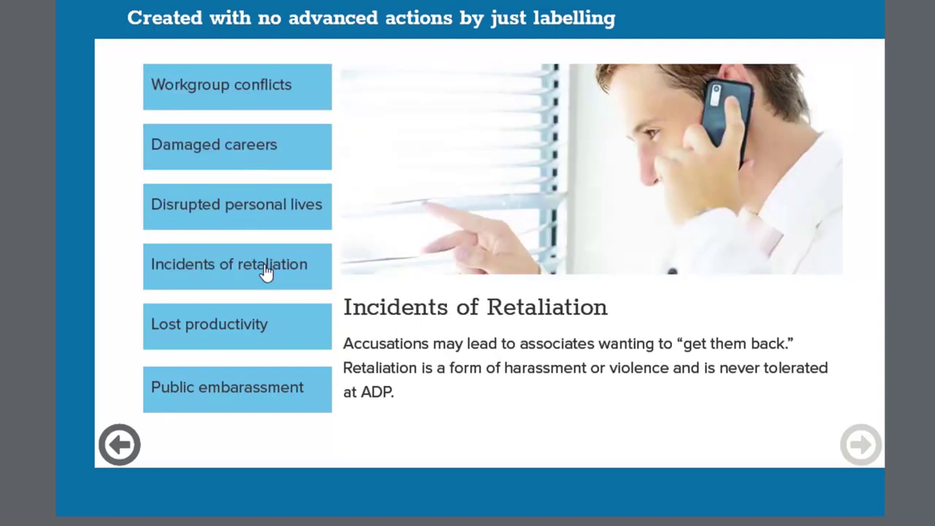
left_click(254, 326)
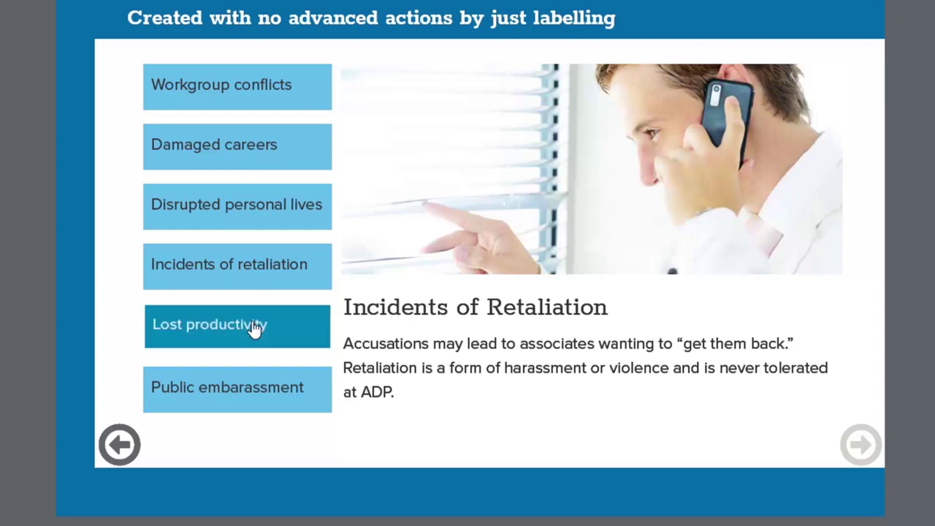
left_click(262, 385)
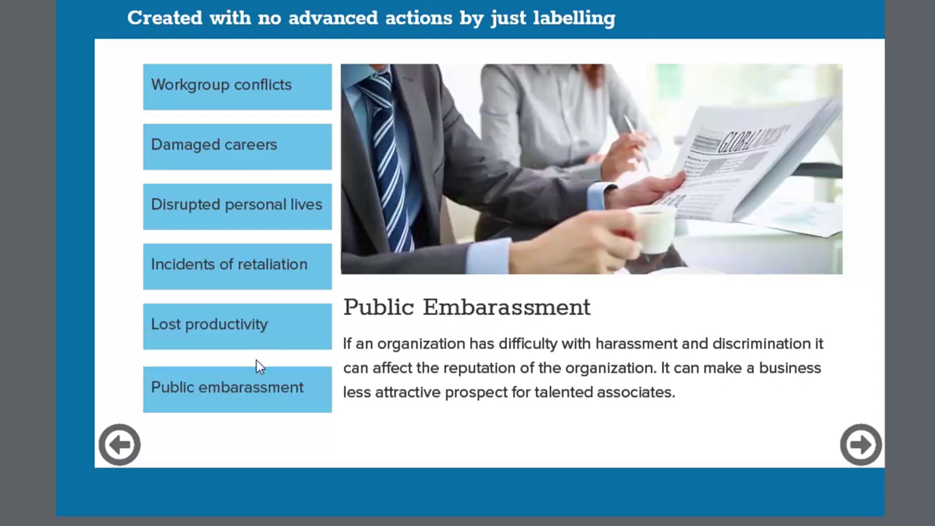
left_click(263, 290)
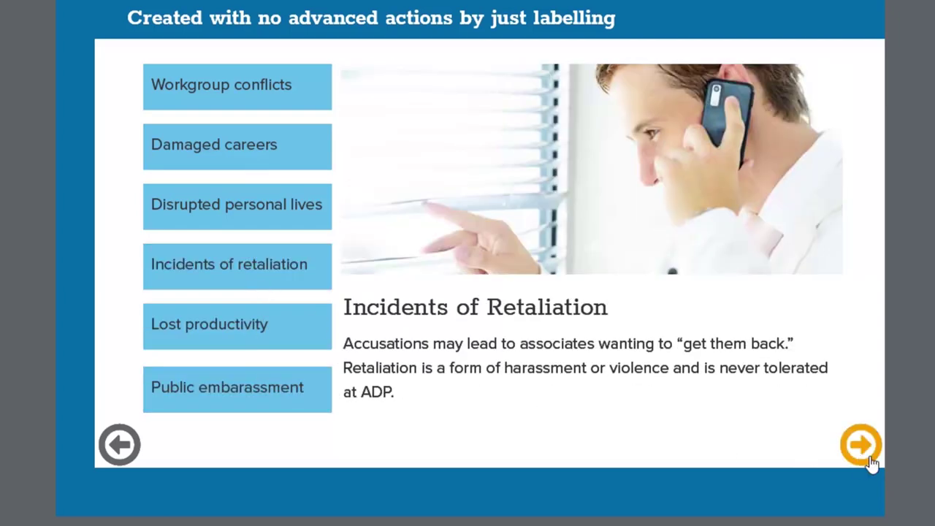